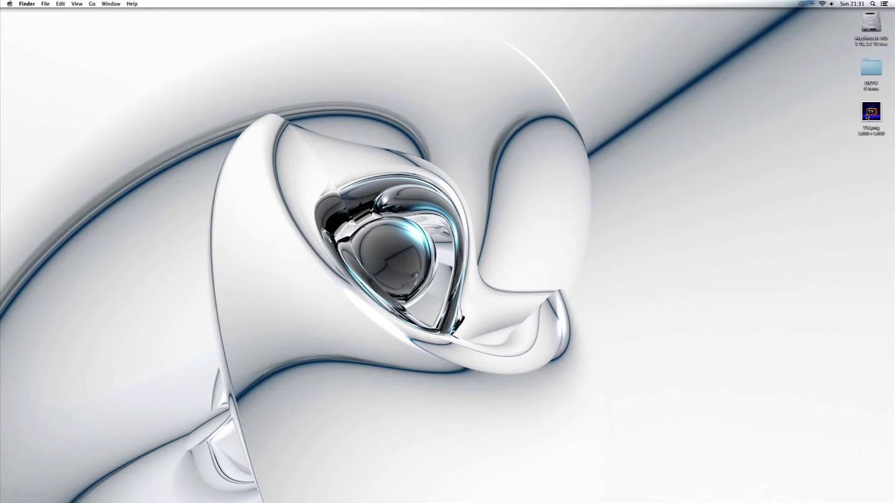
Open TV.png from the desktop in Preview using Open With.
right_click(866, 117)
mouse_move(846, 125)
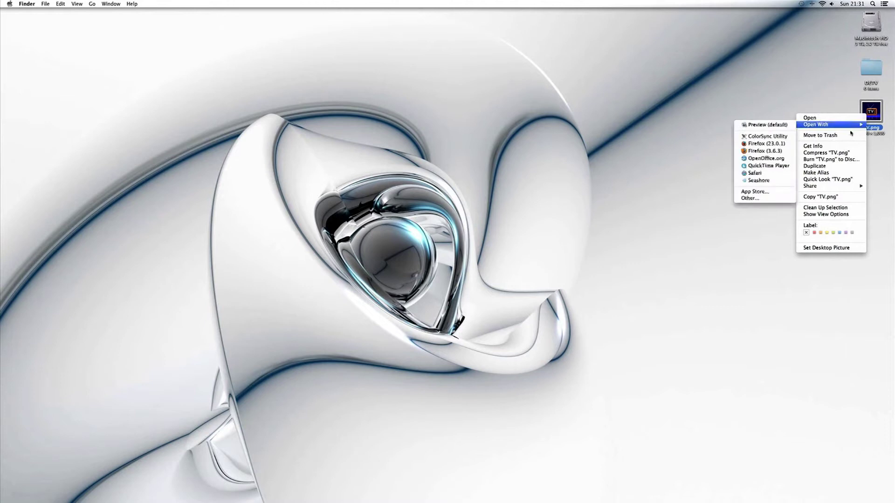
click(772, 126)
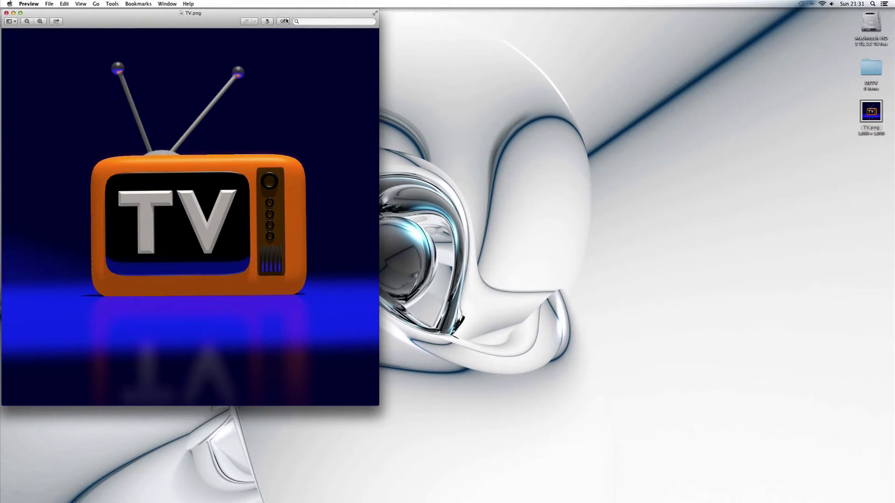
click(283, 22)
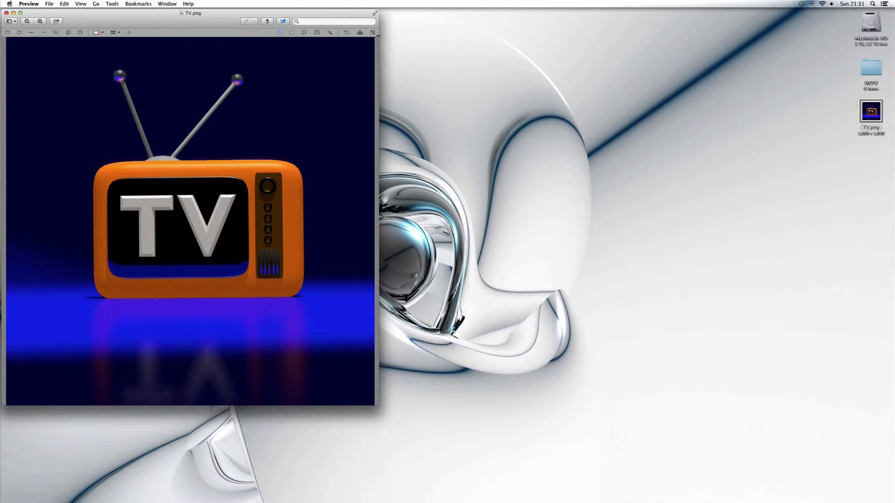
click(283, 22)
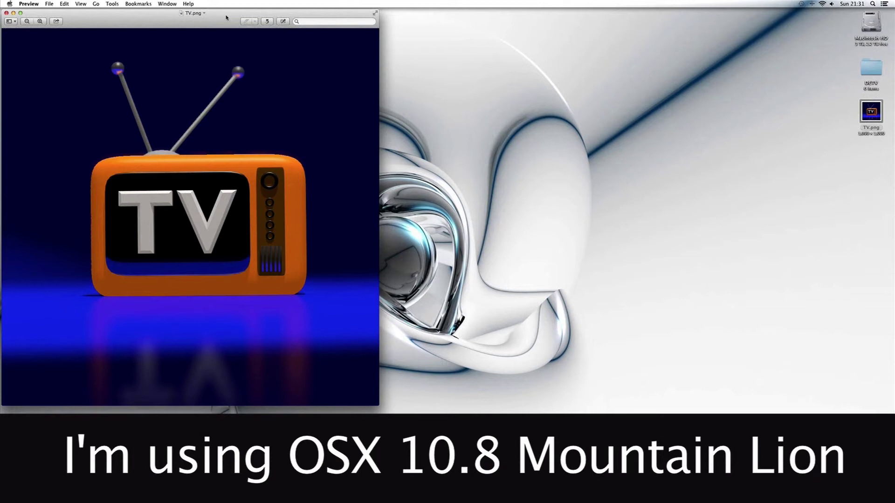
Turn on Preview's Edit Toolbar from the View menu.
click(65, 4)
mouse_move(82, 4)
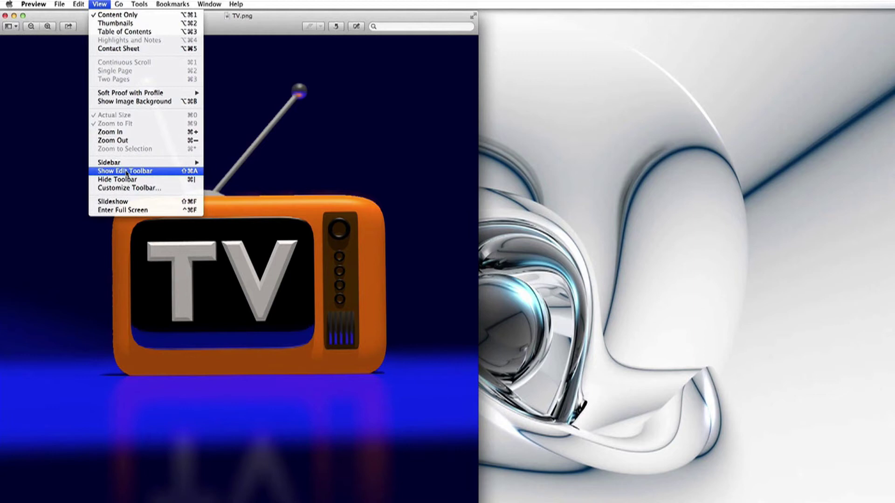
click(133, 172)
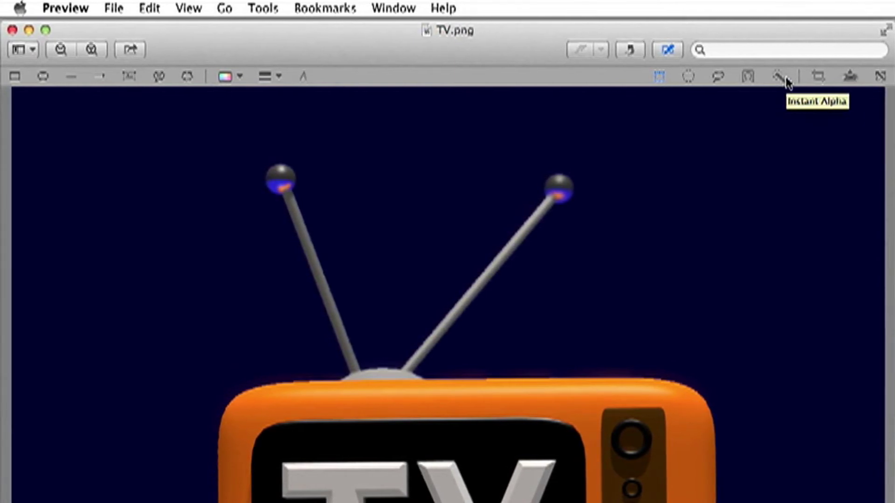
Select the navy background around the TV with Instant Alpha and delete it.
click(787, 81)
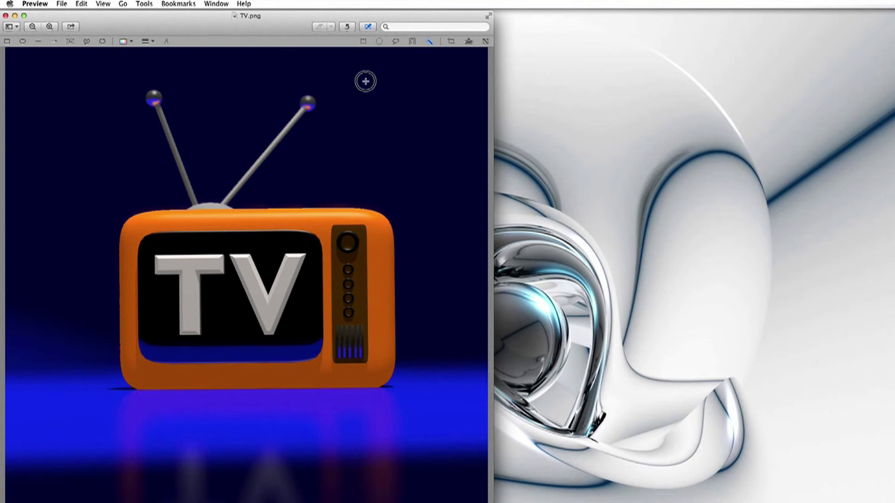
drag(365, 81, 375, 83)
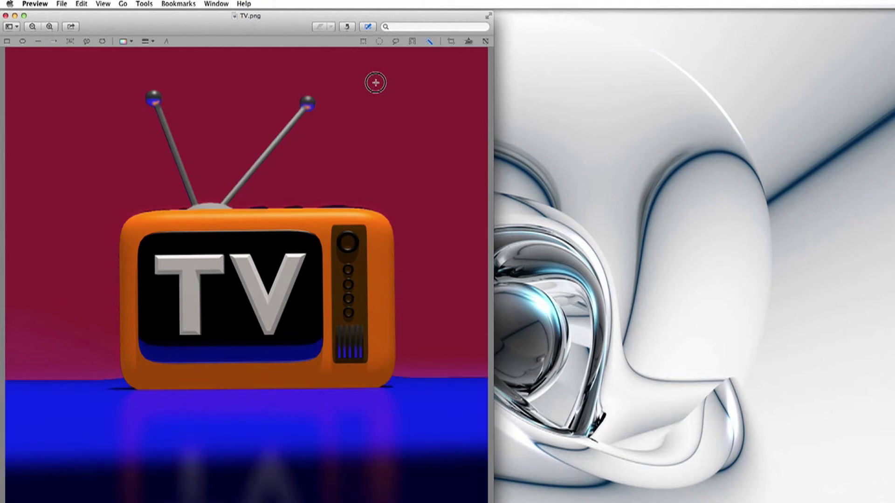
drag(375, 83, 376, 82)
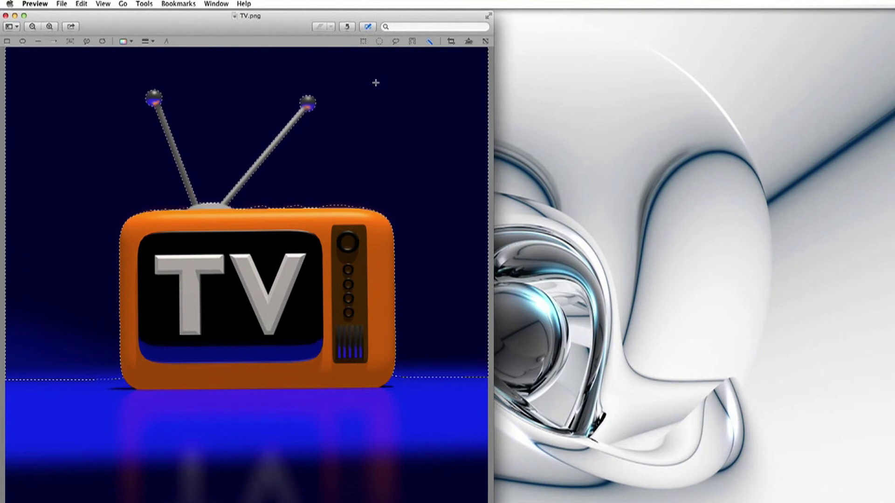
key(Delete)
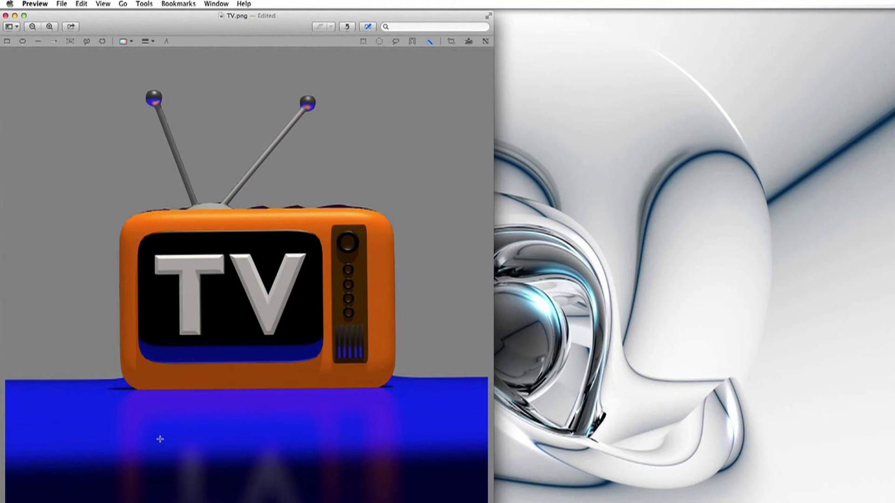
Instant Alpha-select the blue floor below the TV and delete it, then check the edges.
drag(160, 439, 179, 433)
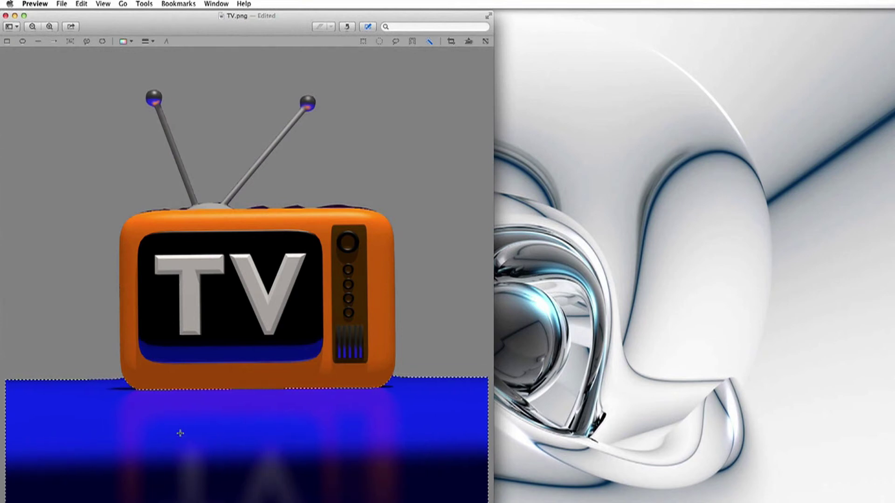
key(Delete)
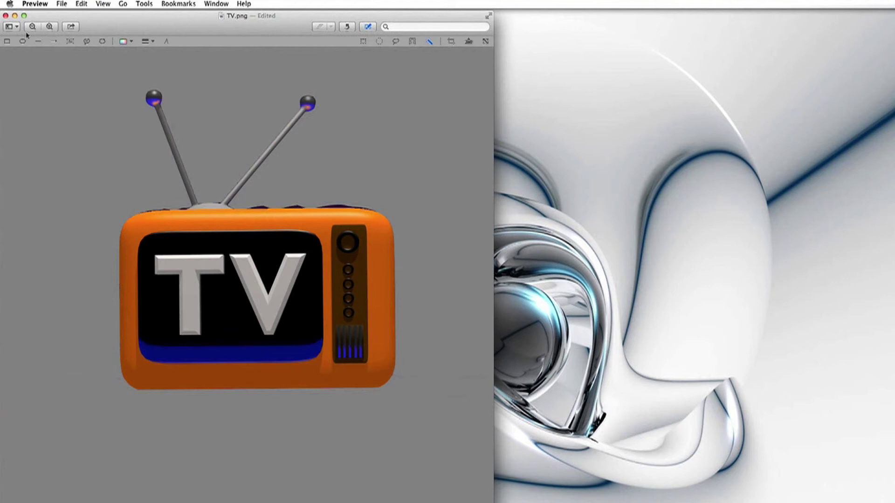
click(49, 27)
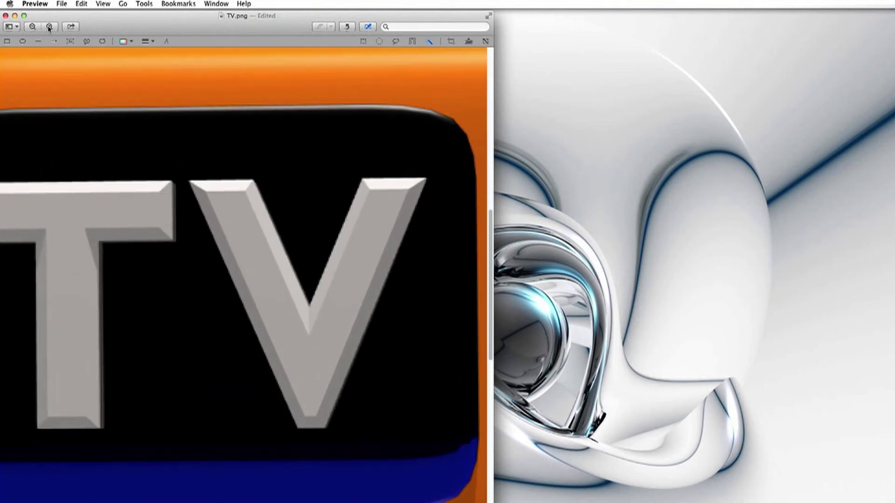
click(32, 27)
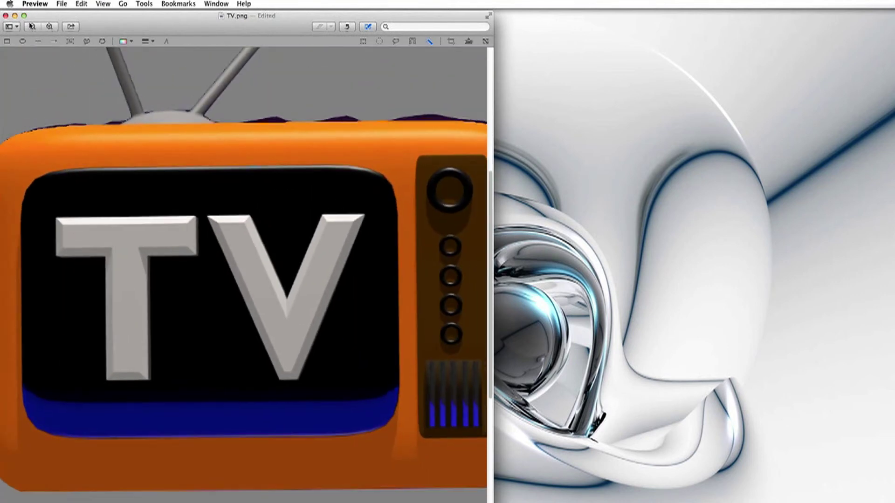
click(32, 27)
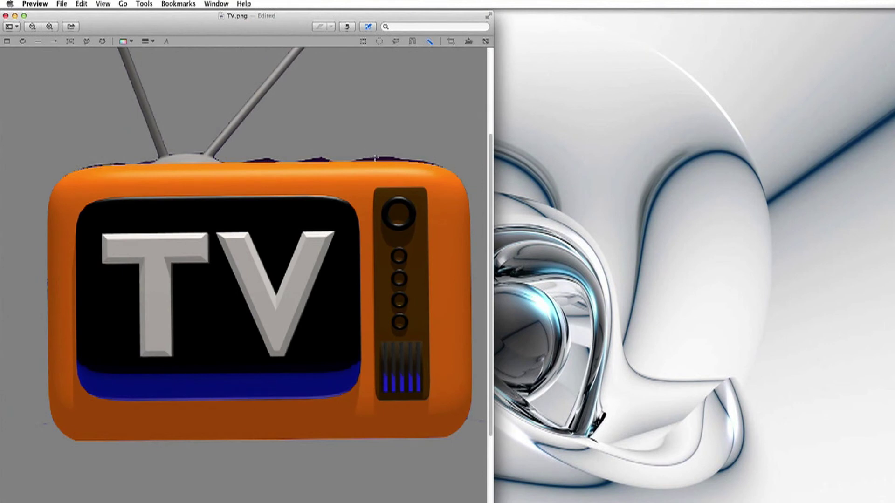
Erase the leftover dark pixels along the TV's top edge in three Instant Alpha passes.
drag(375, 158, 417, 153)
key(Delete)
drag(325, 158, 372, 146)
key(Delete)
drag(265, 161, 318, 143)
key(Delete)
click(32, 27)
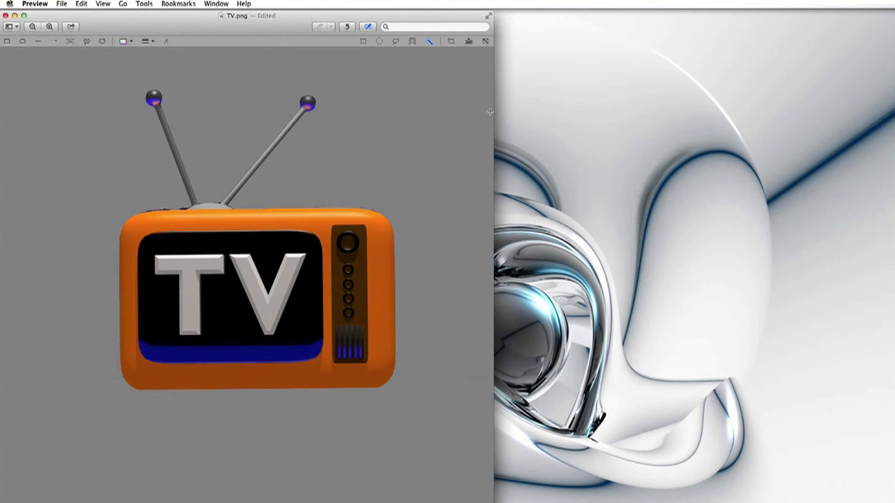
Save the edited TV.png and quit Preview.
click(61, 4)
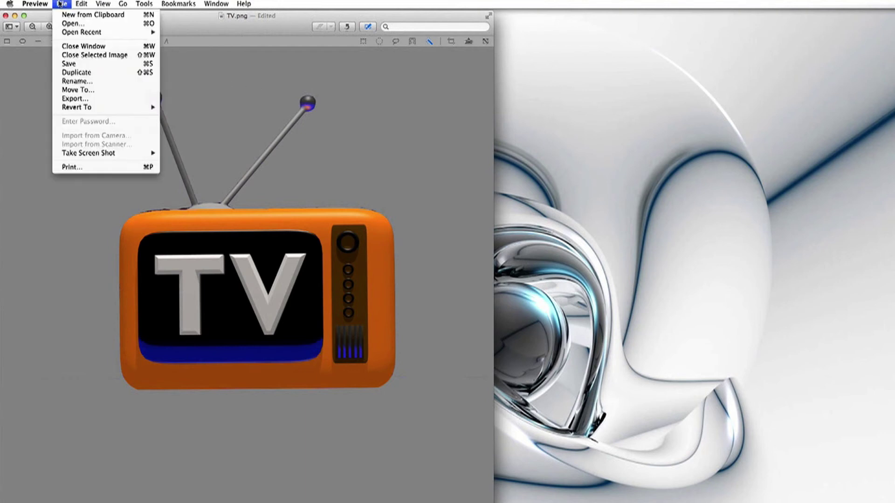
click(91, 63)
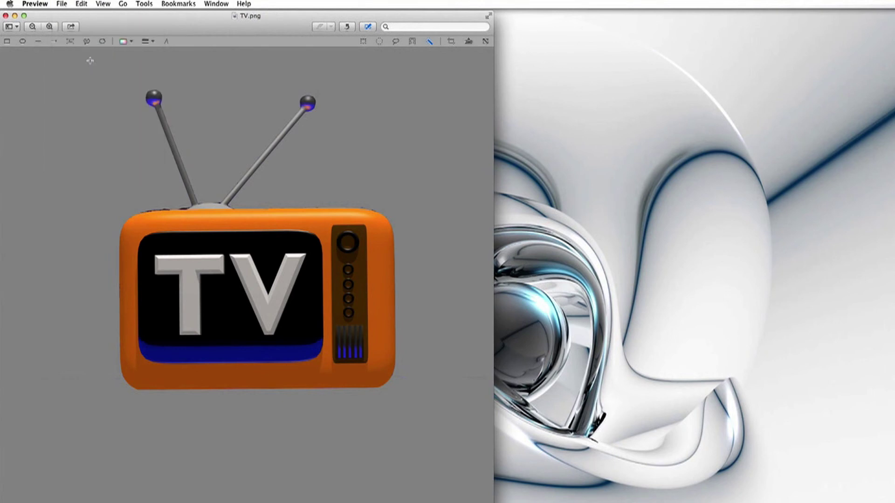
click(35, 3)
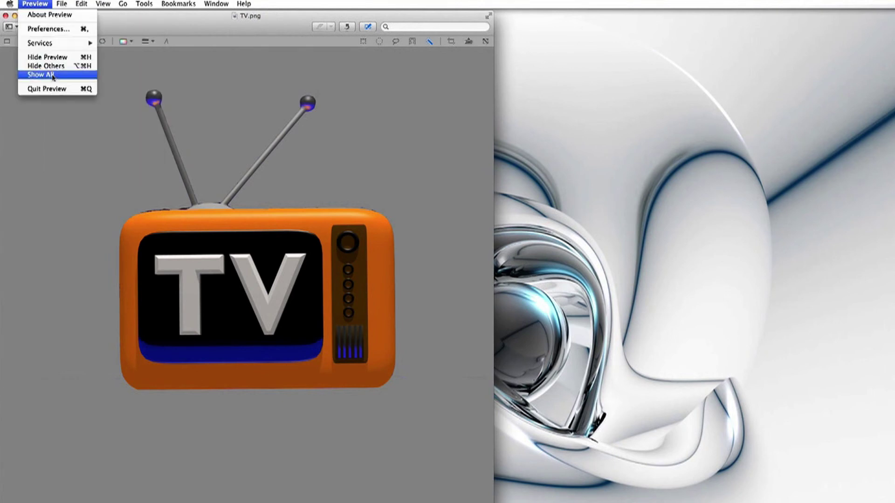
key(Escape)
click(35, 4)
click(41, 89)
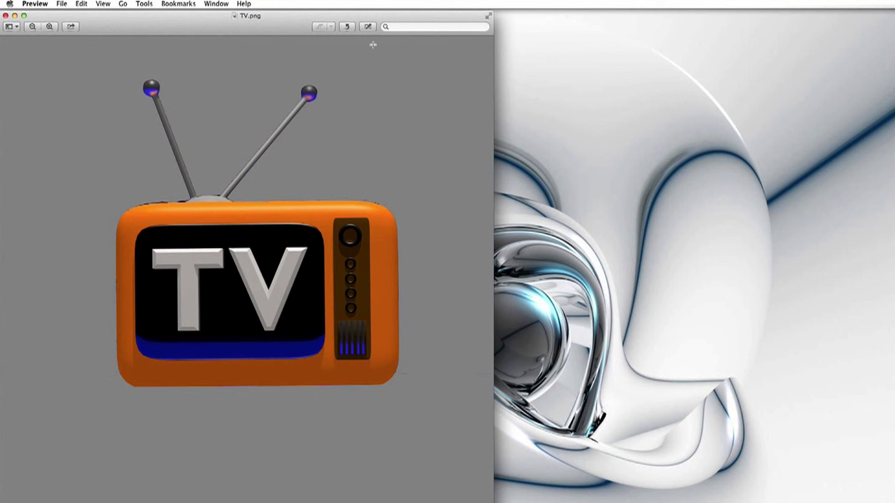
Hide and then re-show the Edit Toolbar above the cut-out TV.png.
click(368, 28)
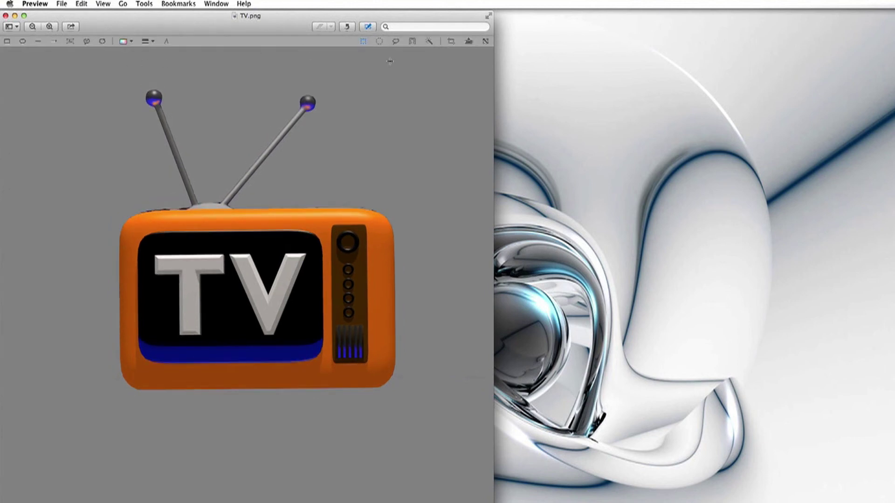
click(103, 4)
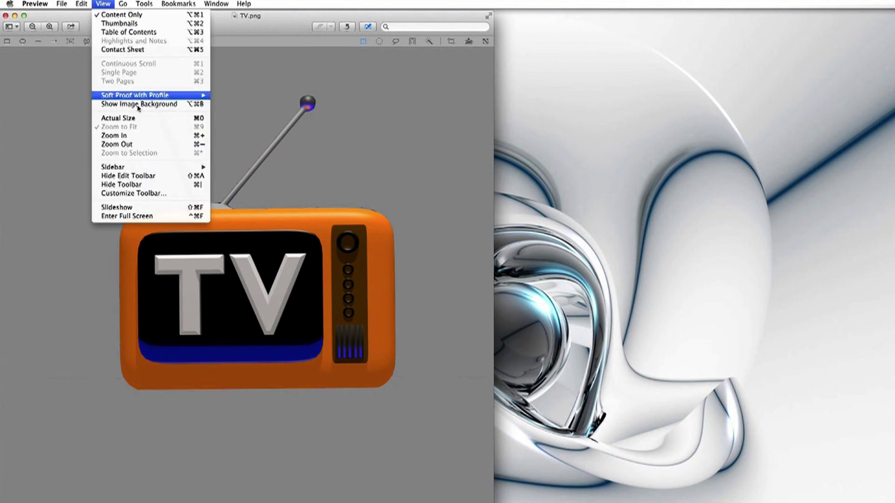
click(162, 180)
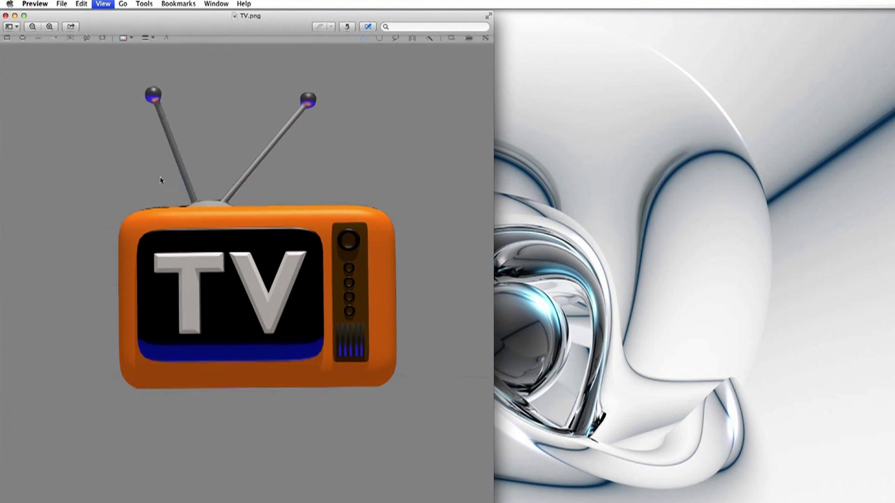
click(103, 4)
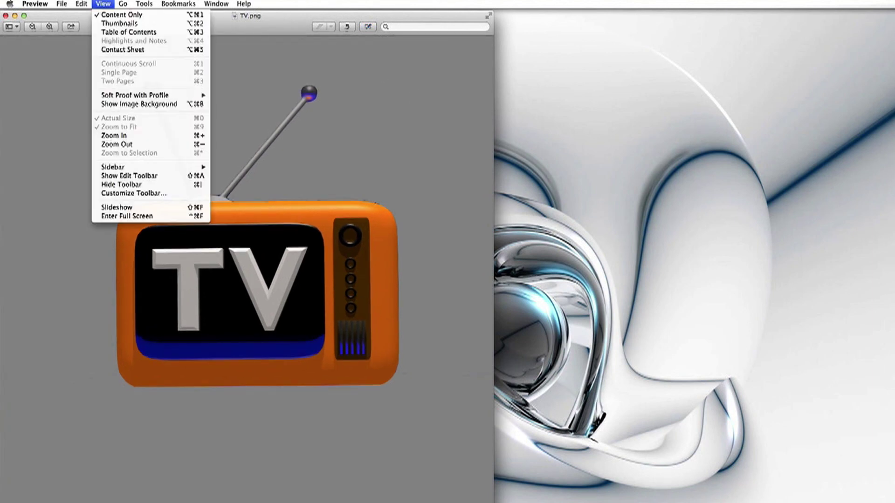
click(134, 178)
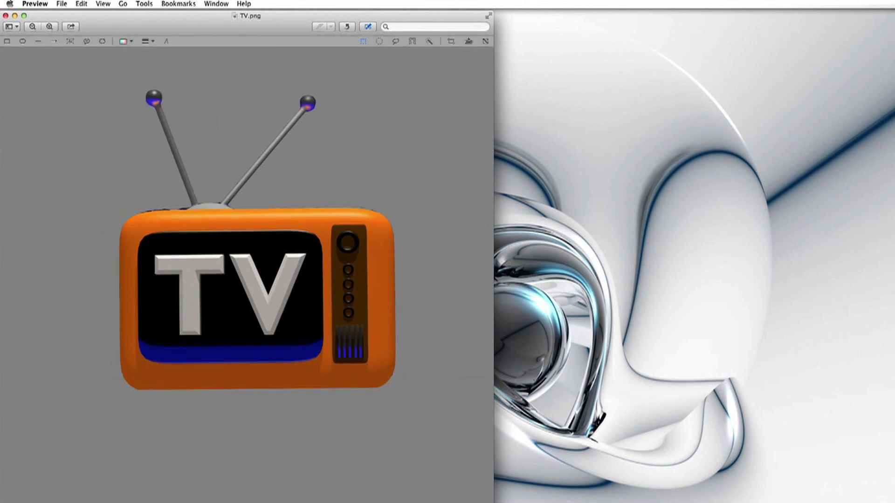
click(61, 3)
mouse_move(35, 4)
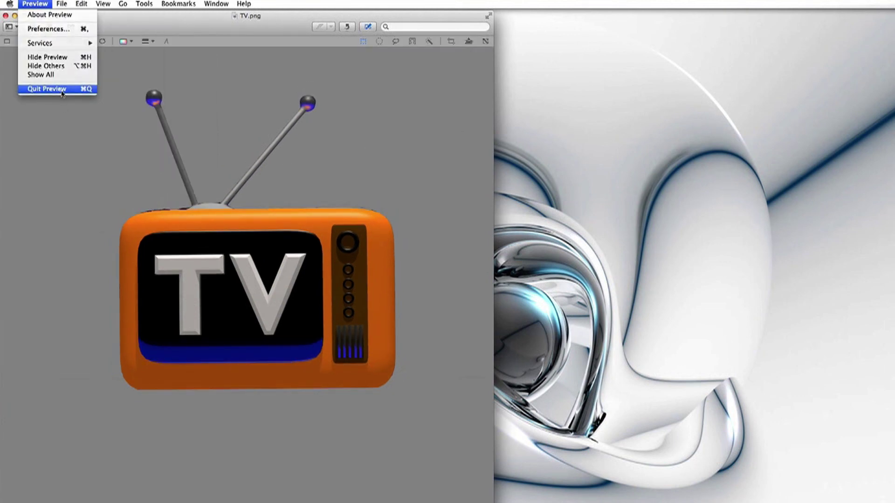